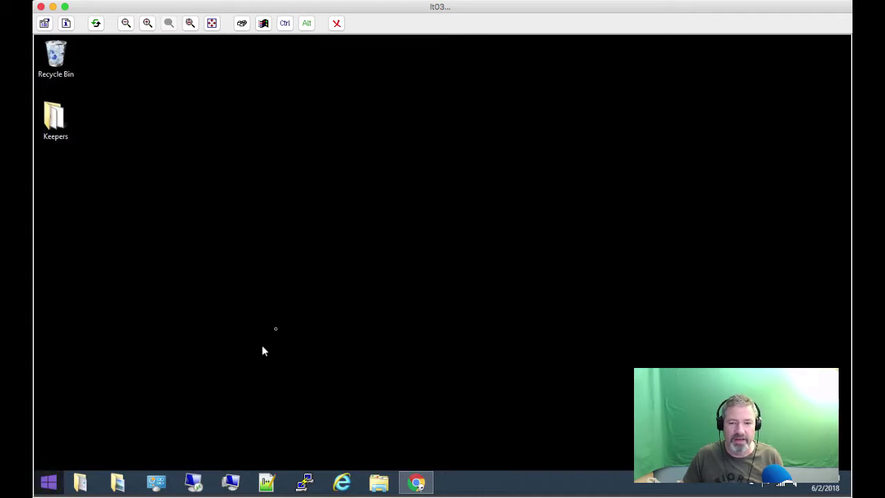
- Open Programs and Features from Control Panel and scroll to select MySQL Server 5.7
click(49, 488)
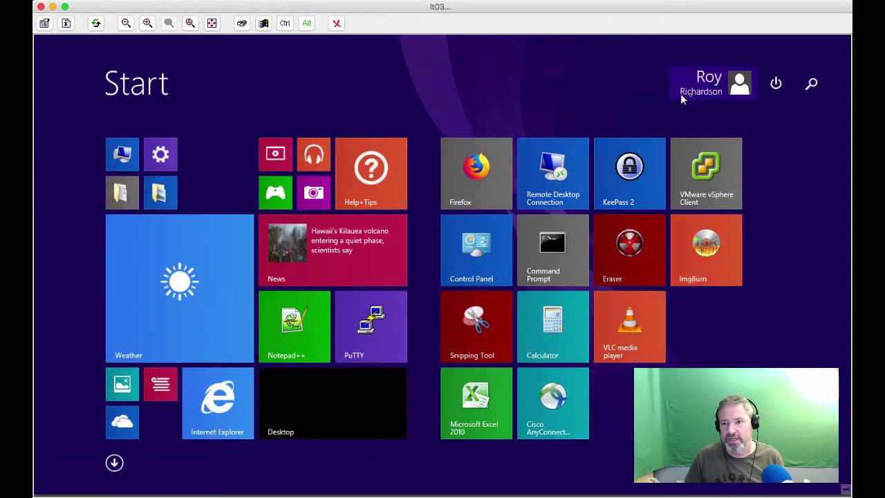
click(486, 256)
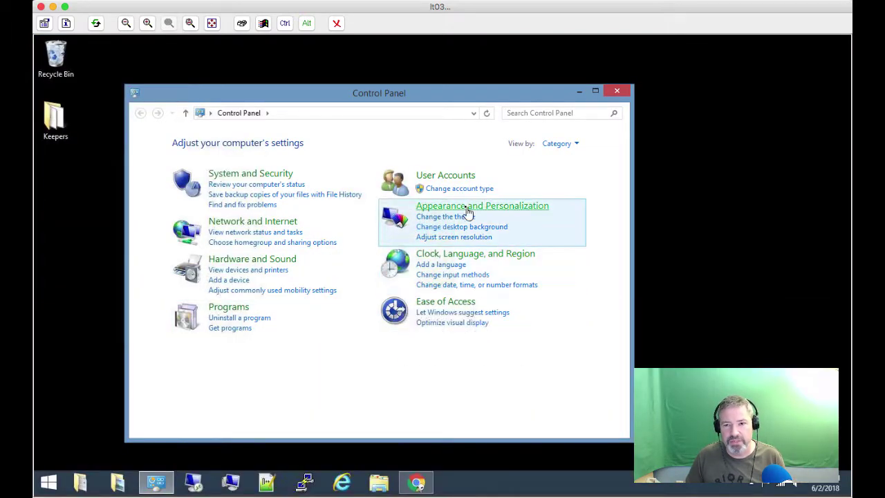
click(260, 323)
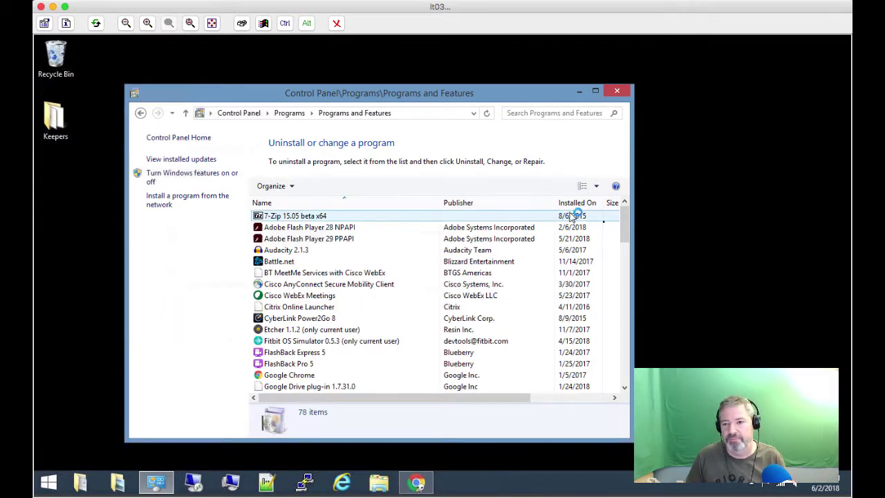
drag(623, 223, 607, 339)
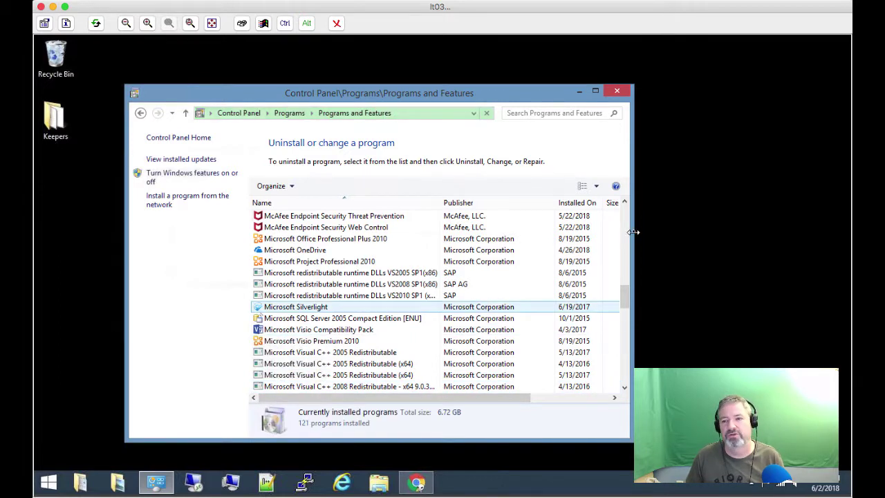
drag(624, 301, 624, 337)
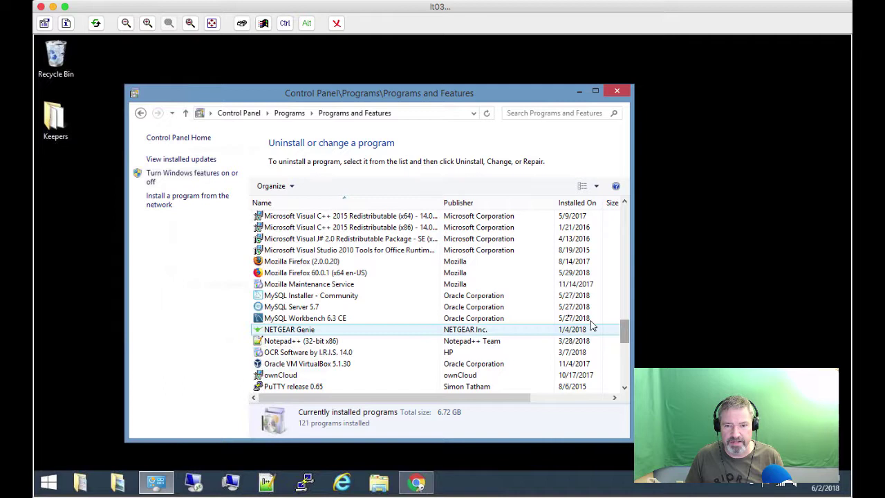
click(324, 311)
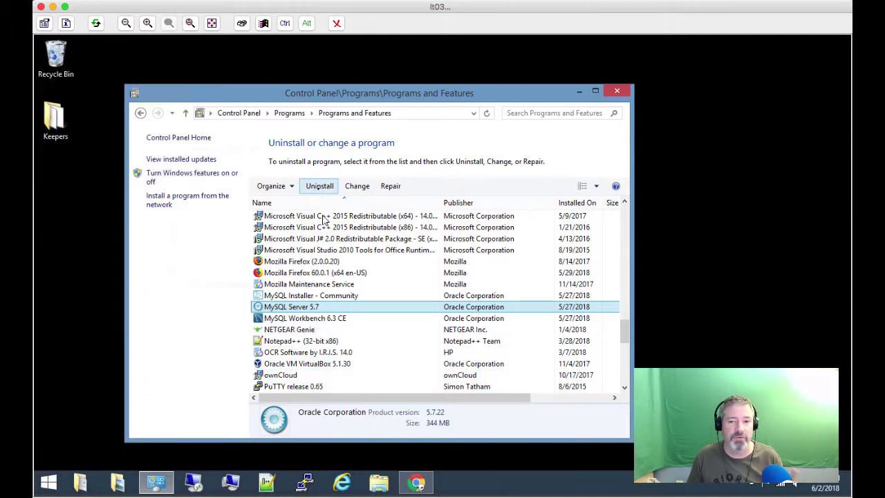
- Uninstall MySQL Workbench 6.3 CE, confirming the removal and the User Account Control prompt
click(320, 318)
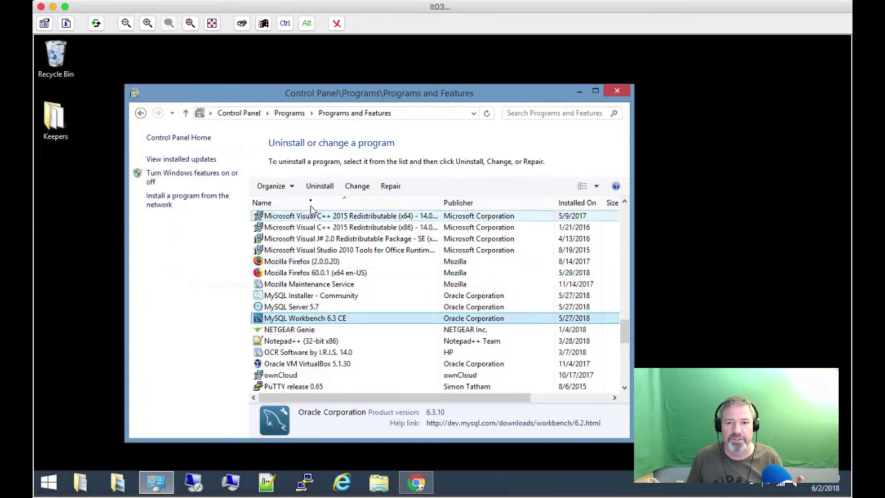
click(322, 187)
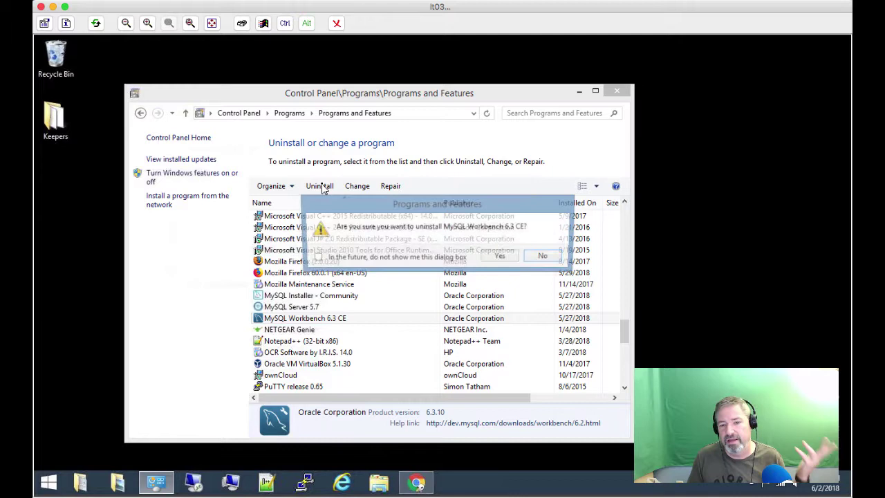
click(502, 257)
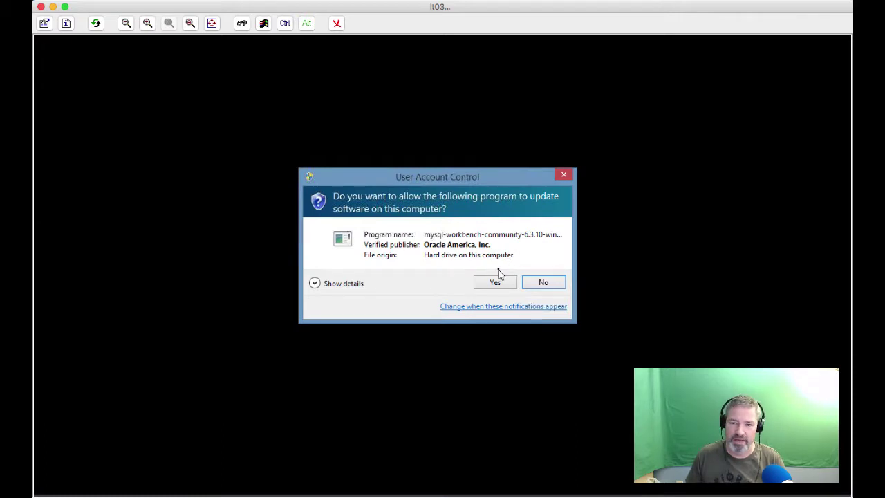
click(494, 284)
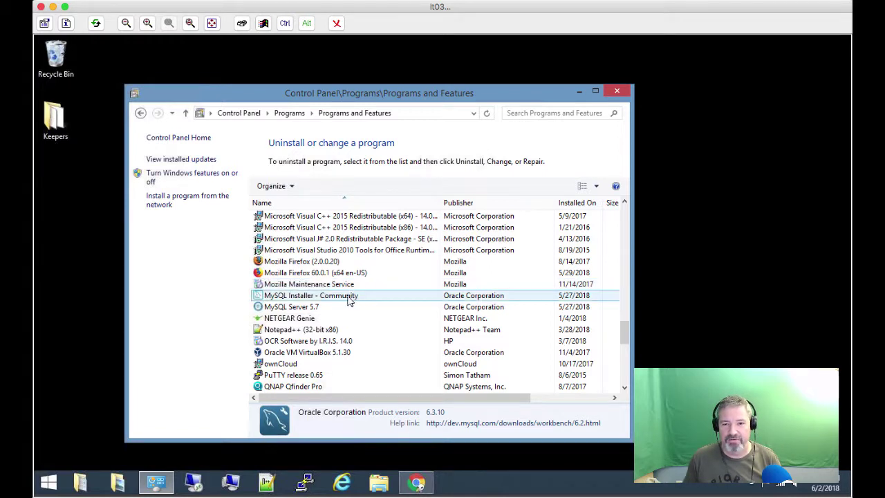
- Uninstall MySQL Installer - Community, confirming the removal and the User Account Control prompt
click(344, 299)
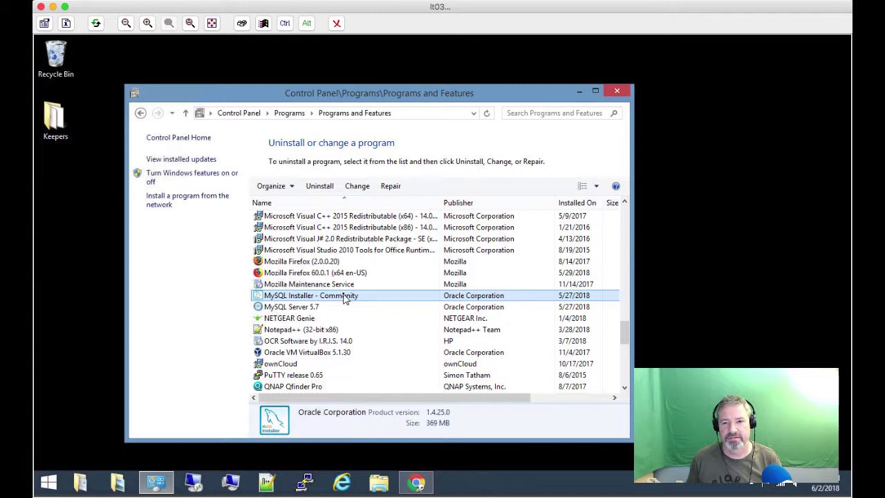
click(316, 190)
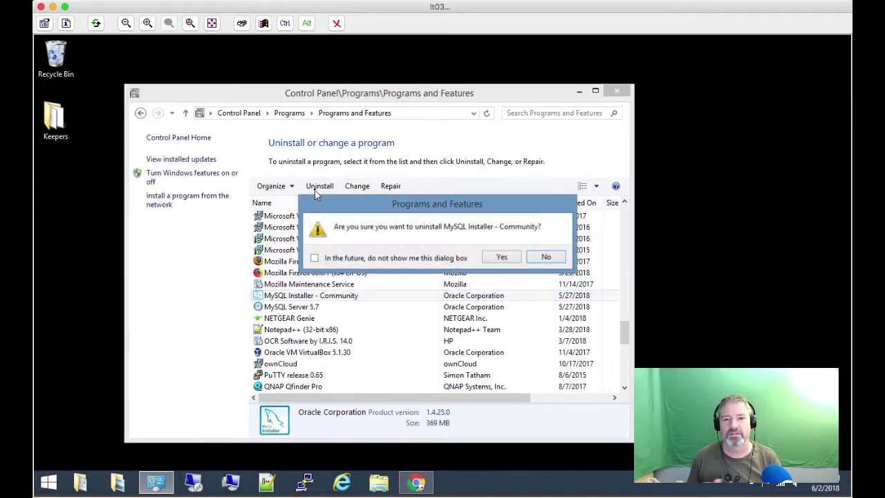
click(499, 257)
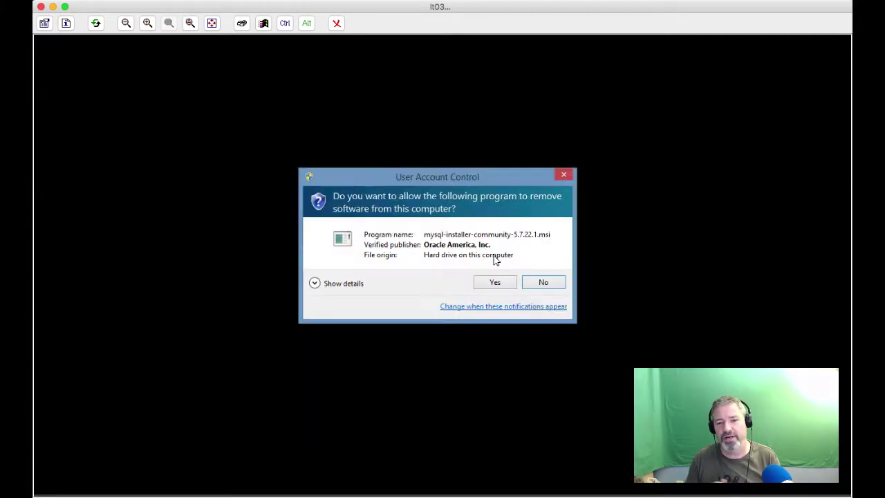
click(492, 284)
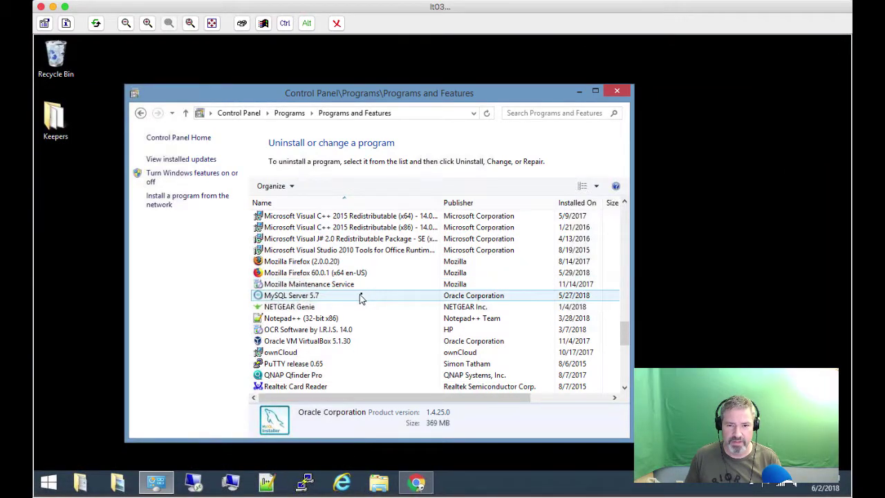
- Uninstall MySQL Server 5.7, letting setup close running MySQL applications automatically
click(338, 297)
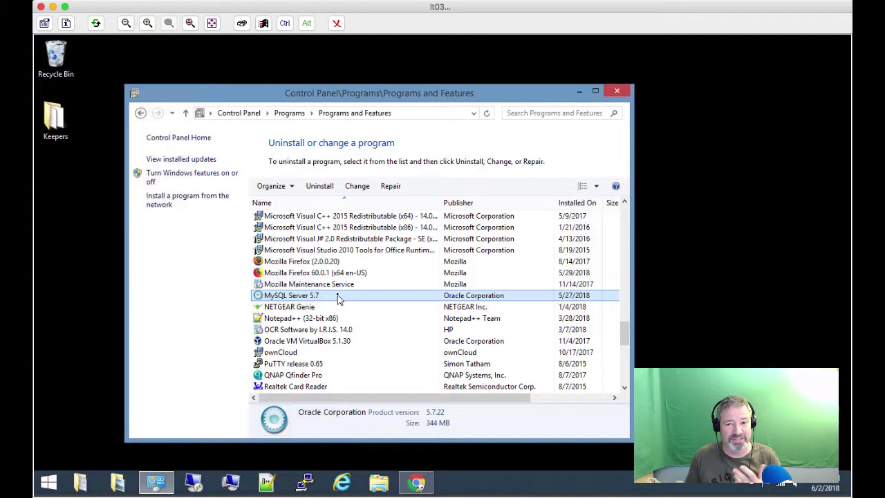
click(321, 188)
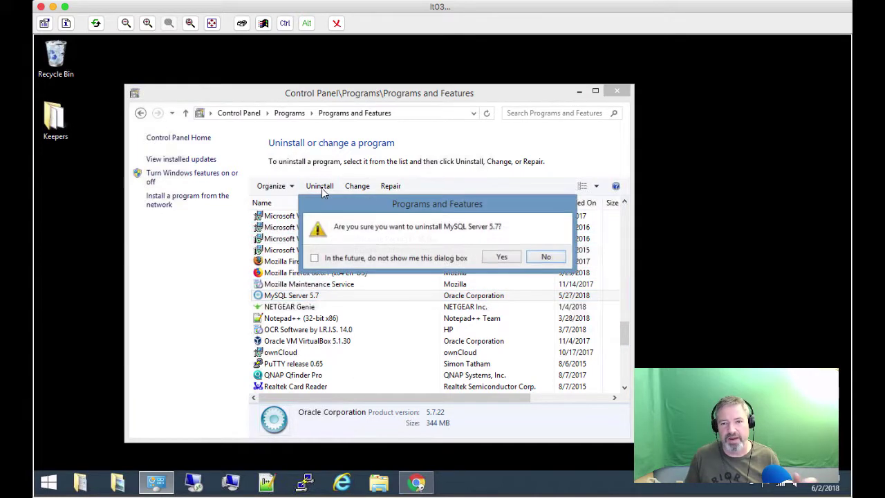
click(502, 257)
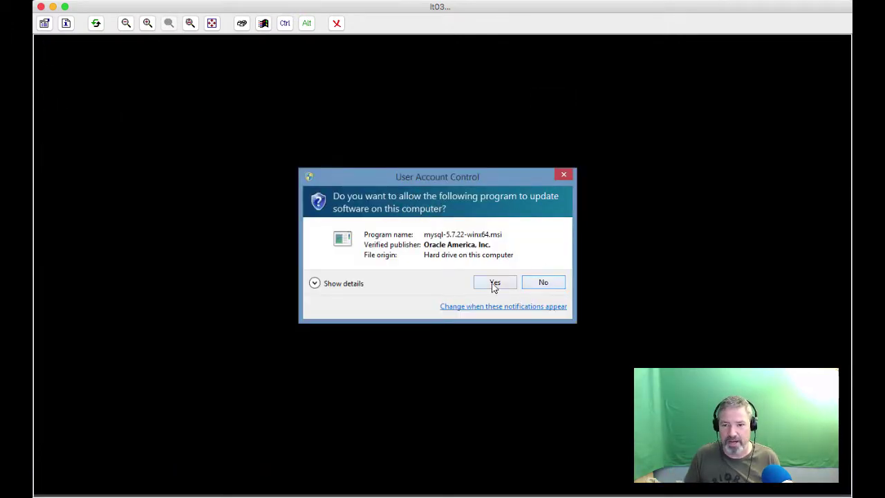
click(494, 284)
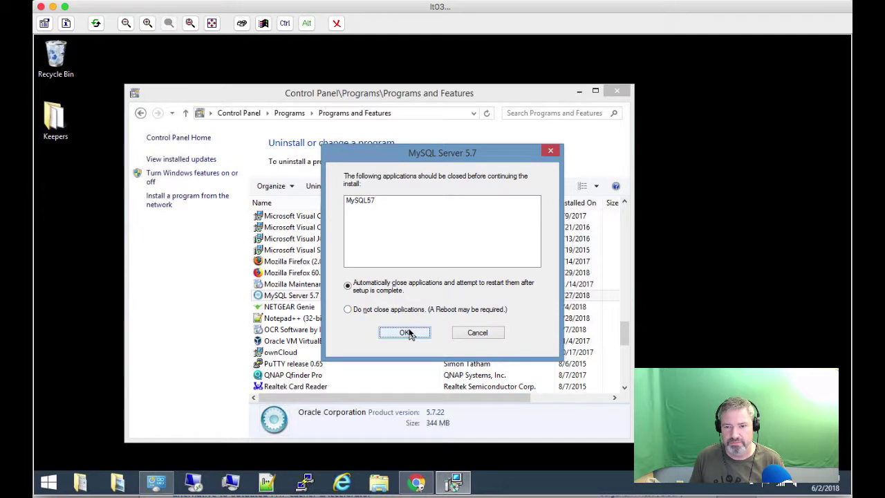
click(407, 334)
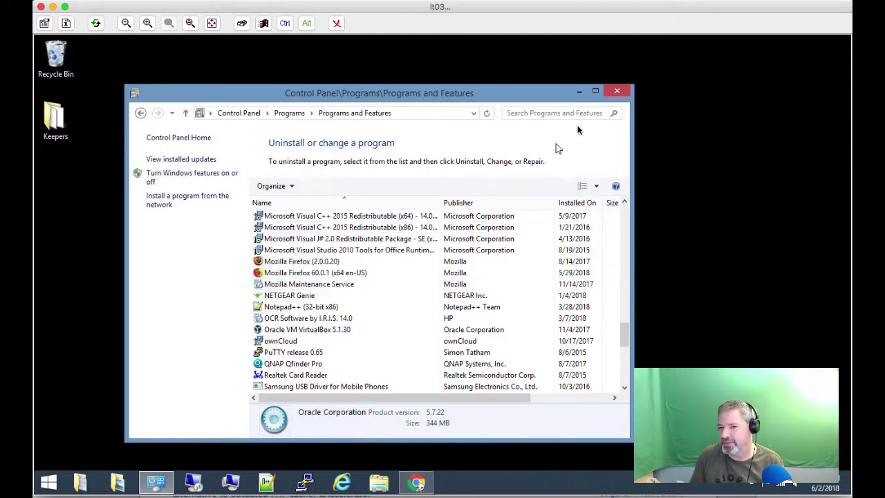
- Close Programs and Features and return to the windowsvalley MySQL uninstall guide in Chrome
click(606, 93)
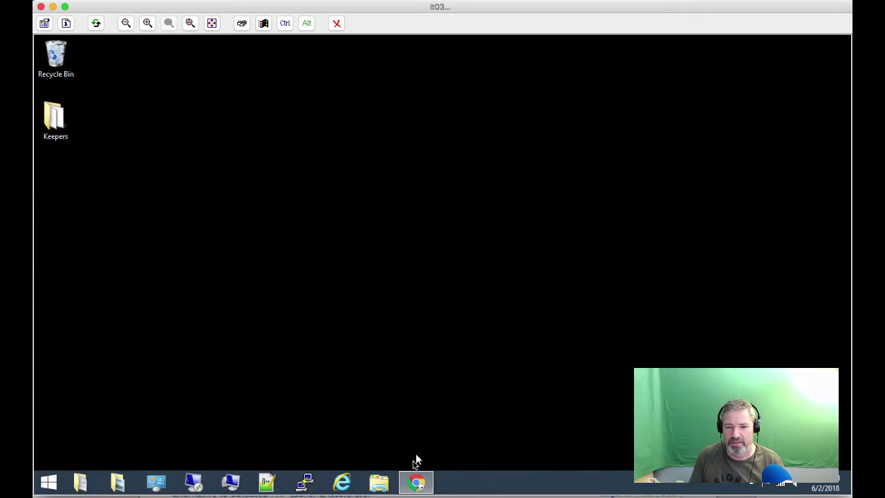
click(417, 484)
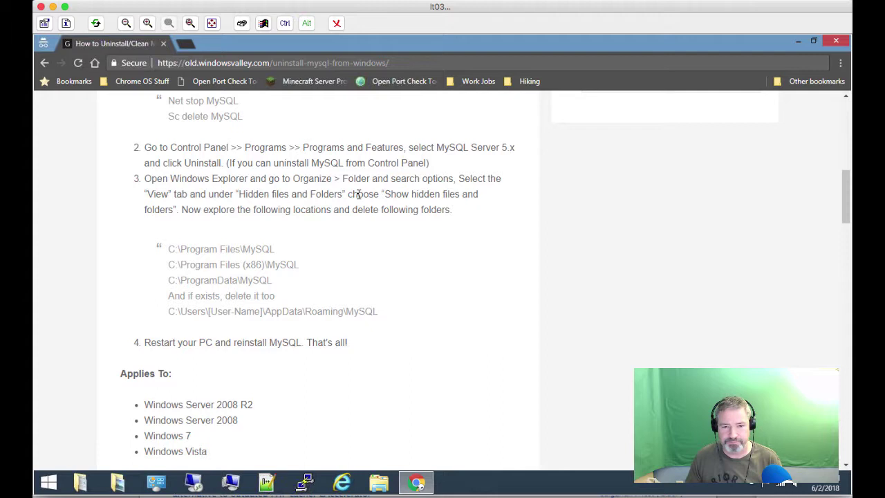
- Search Control Panel for 'folders' and enable 'Show hidden files, folders, and drives' in Folder Options
click(48, 483)
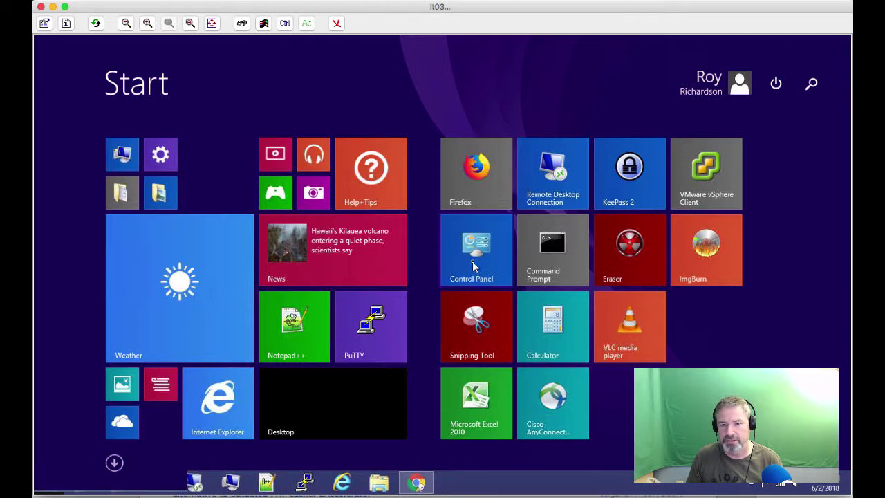
click(473, 261)
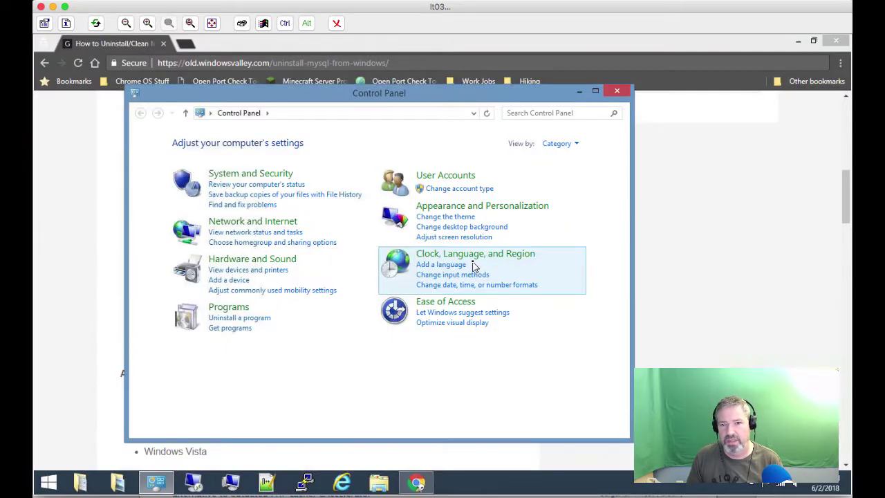
click(576, 116)
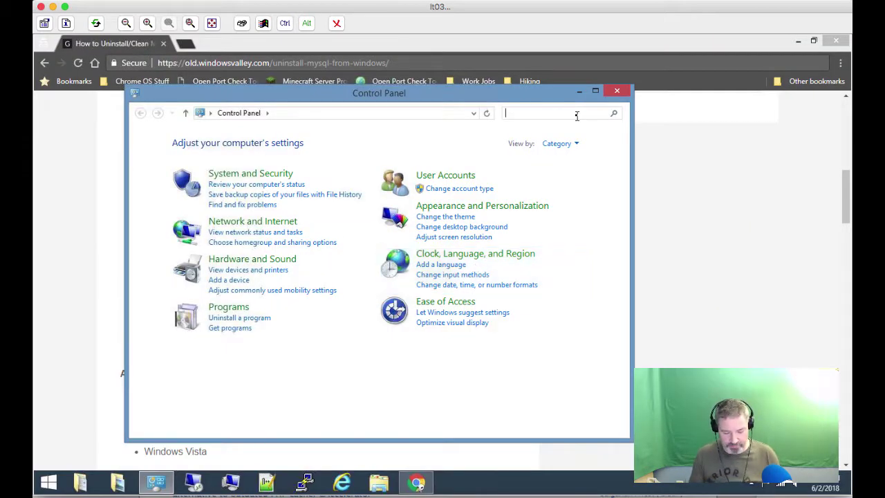
text(folders)
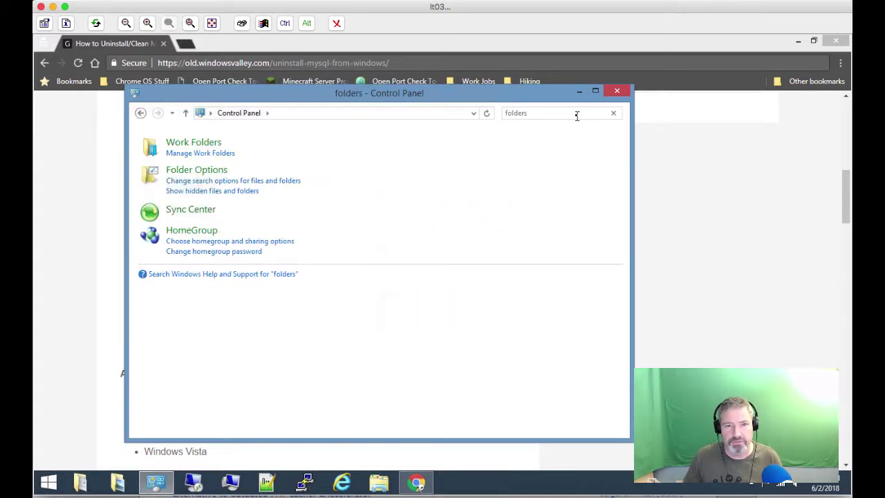
click(232, 192)
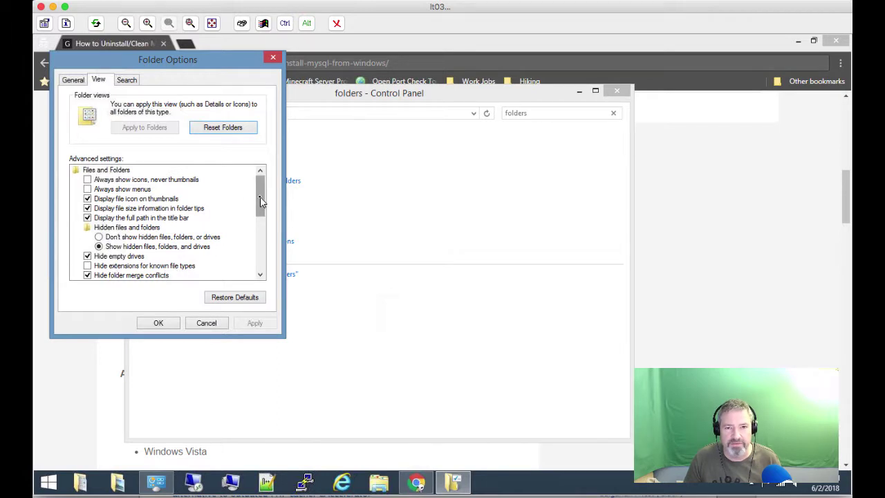
drag(258, 188, 262, 213)
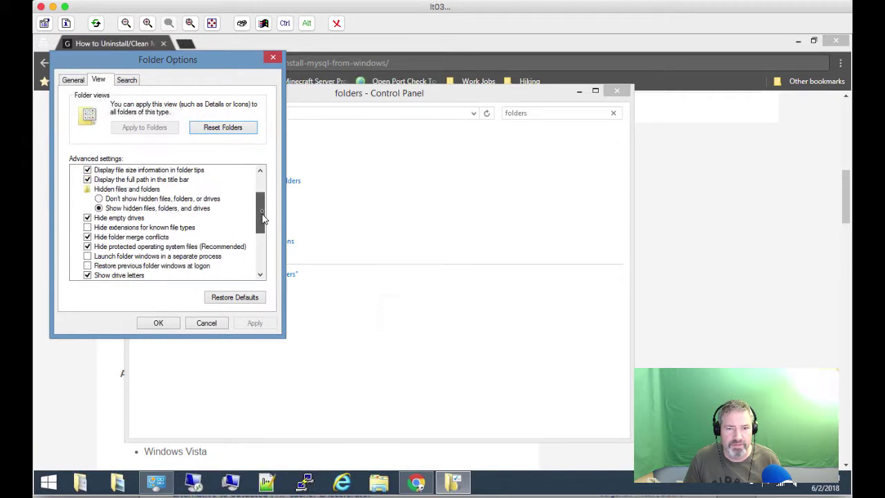
click(152, 324)
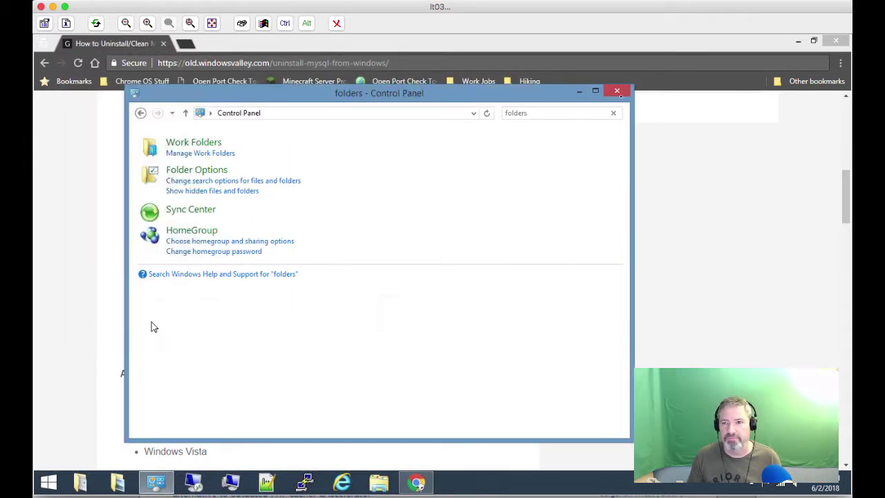
- Close Control Panel and open C:\Program Files in File Explorer
click(619, 93)
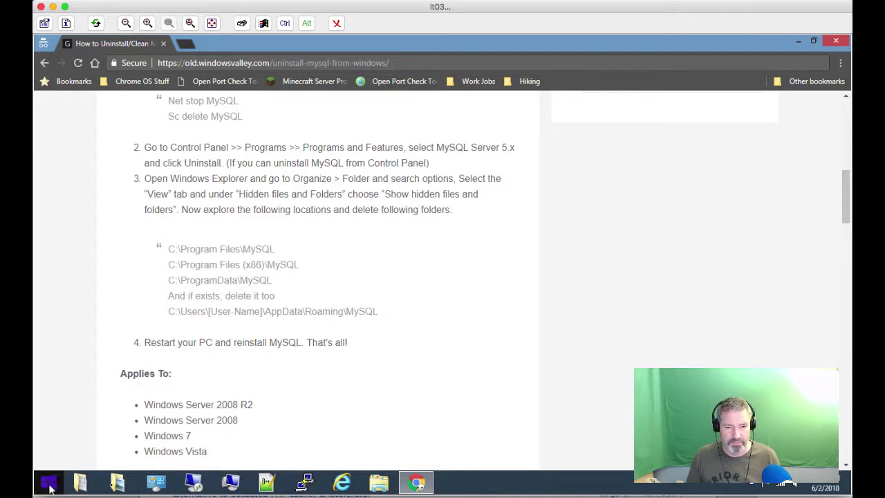
click(116, 486)
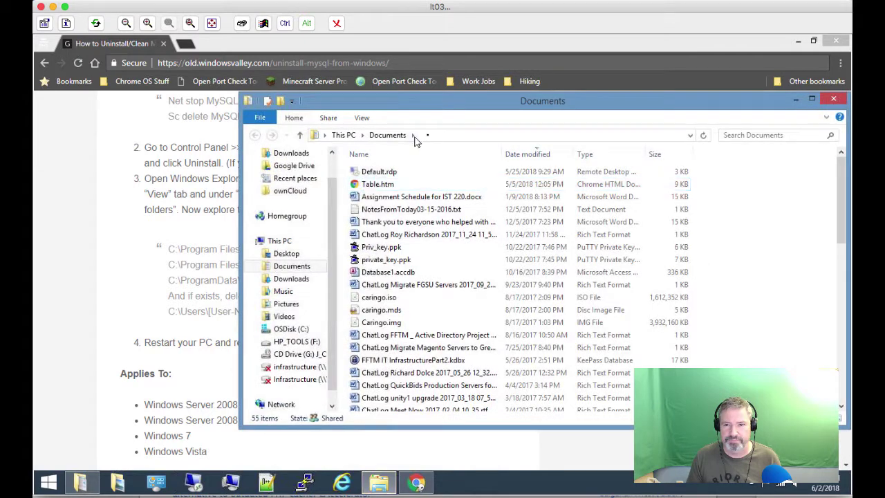
click(427, 135)
text(c)
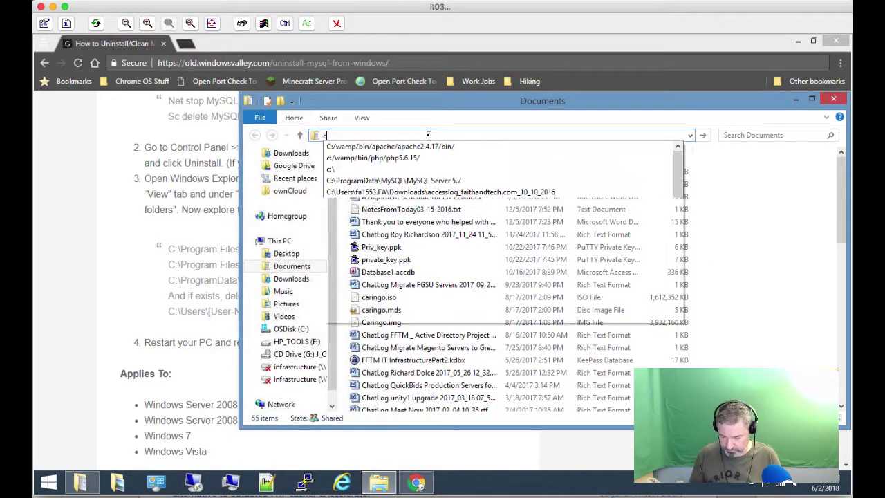
text(:\programs)
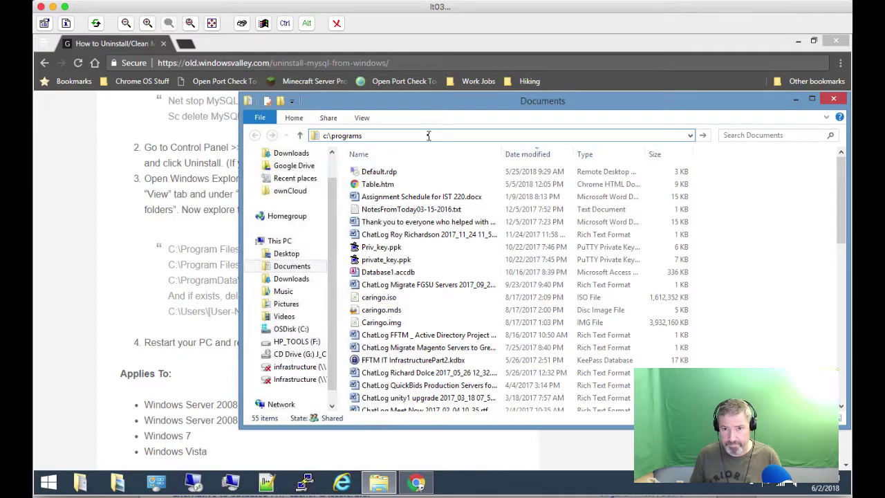
key(BackSpace)
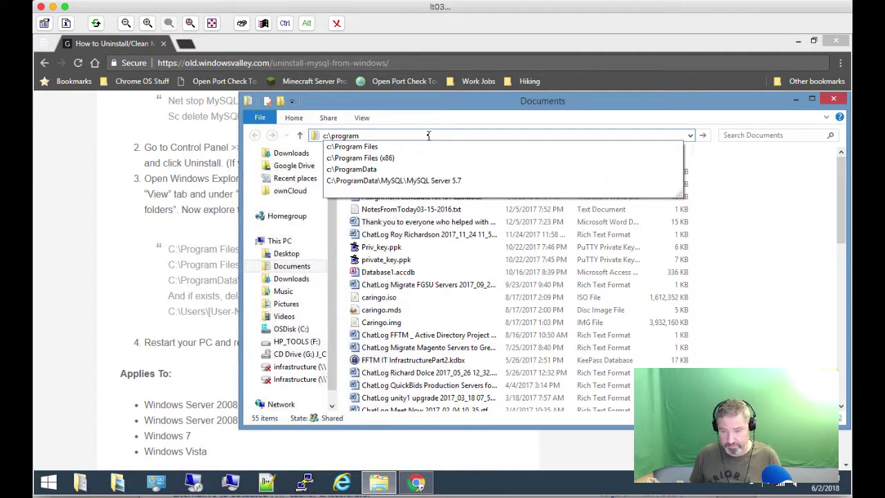
key(Down)
key(Return)
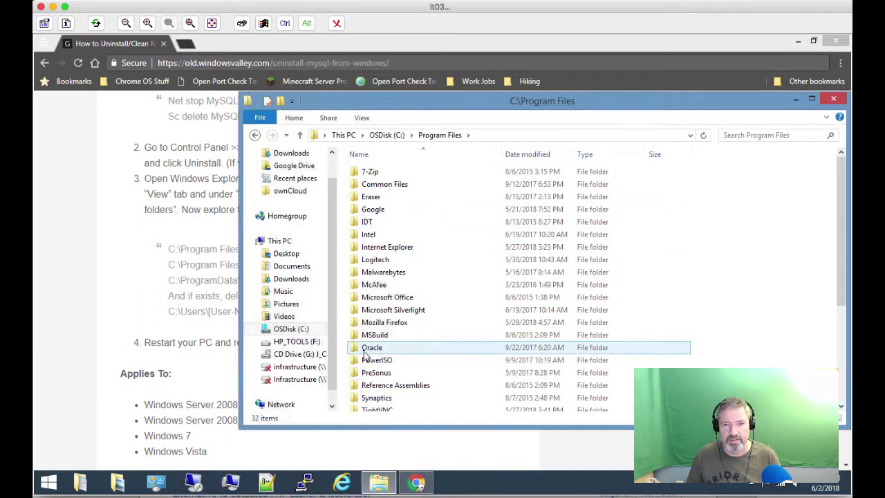
- Check the Oracle folder and Program Files list for MySQL, then start editing the path
double_click(364, 351)
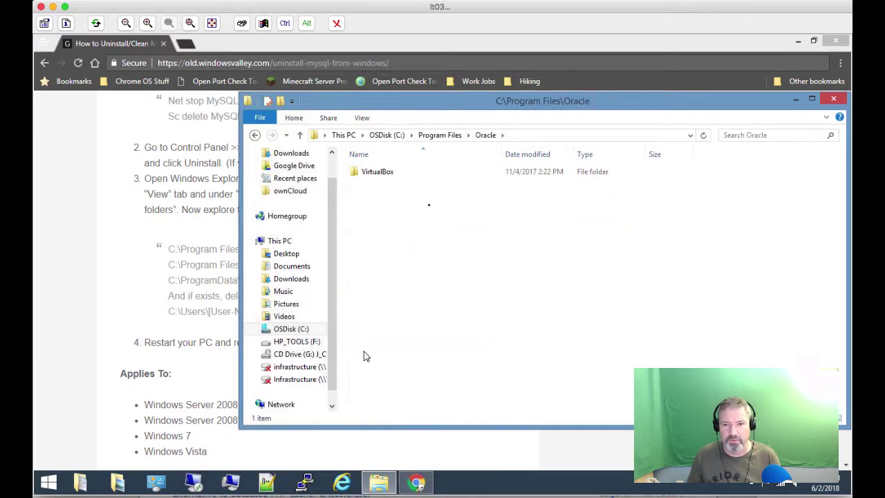
click(436, 137)
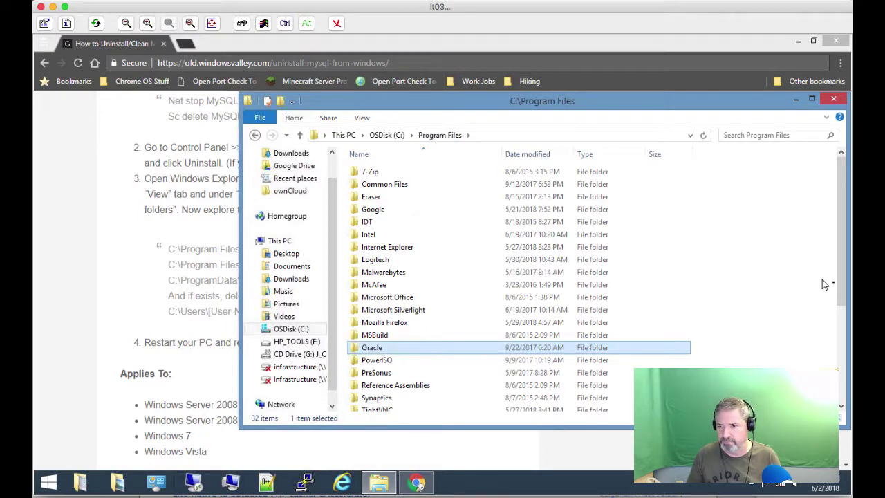
drag(841, 294, 848, 344)
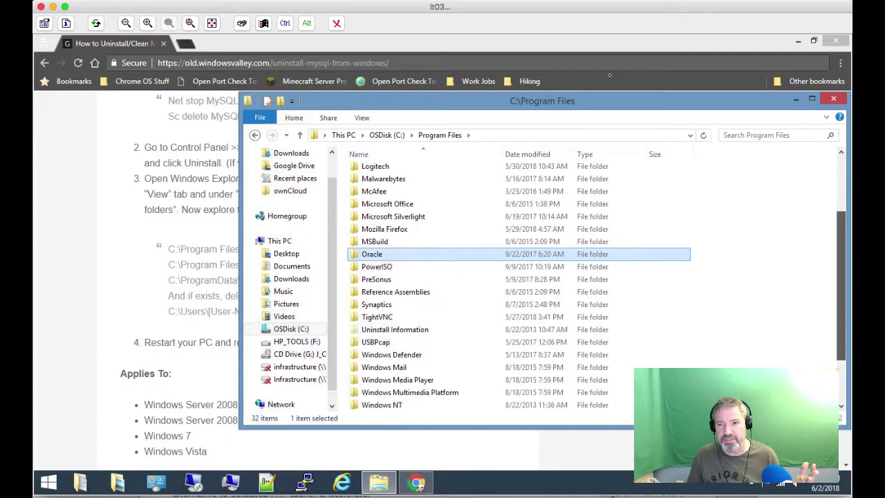
scroll(515, 119, up, 1)
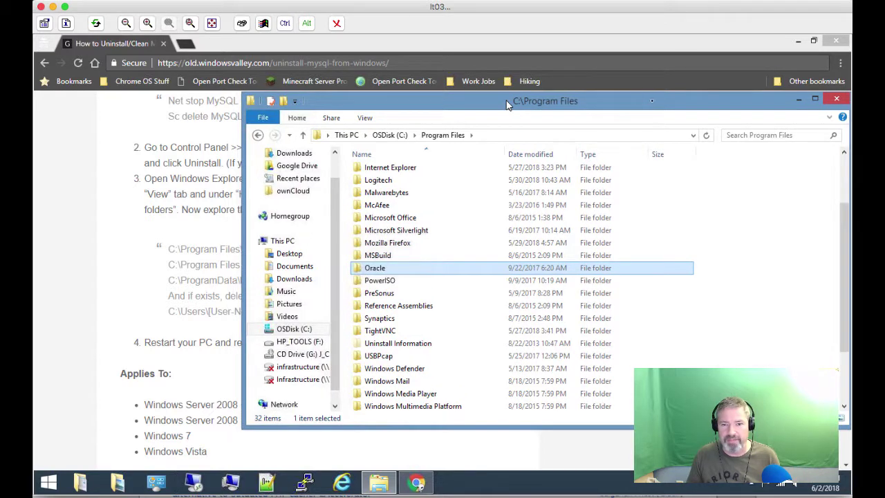
drag(505, 104, 605, 111)
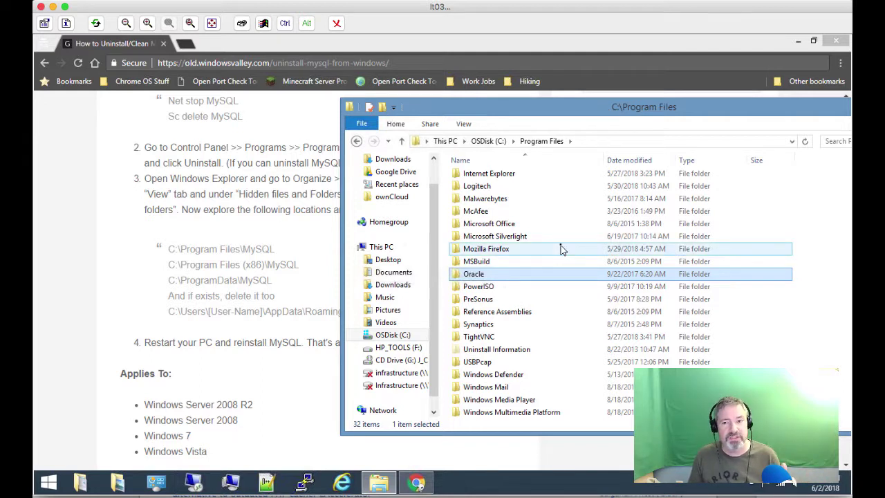
click(588, 141)
click(589, 141)
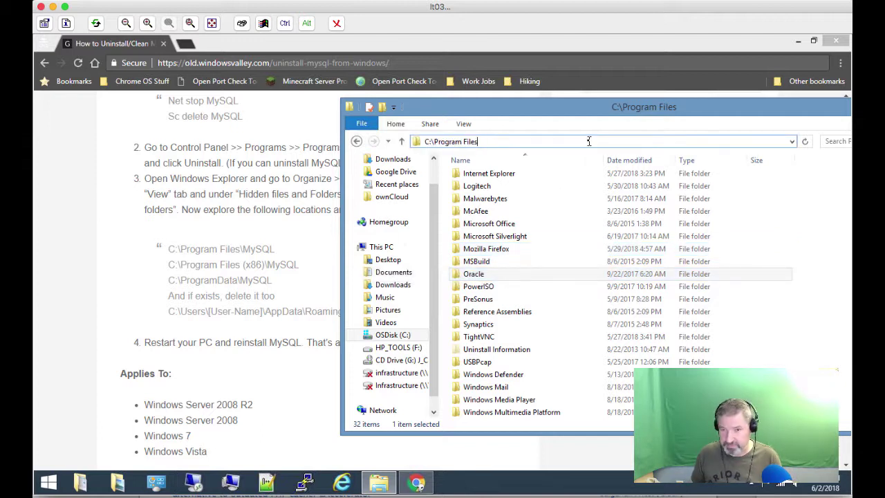
key(BackSpace)
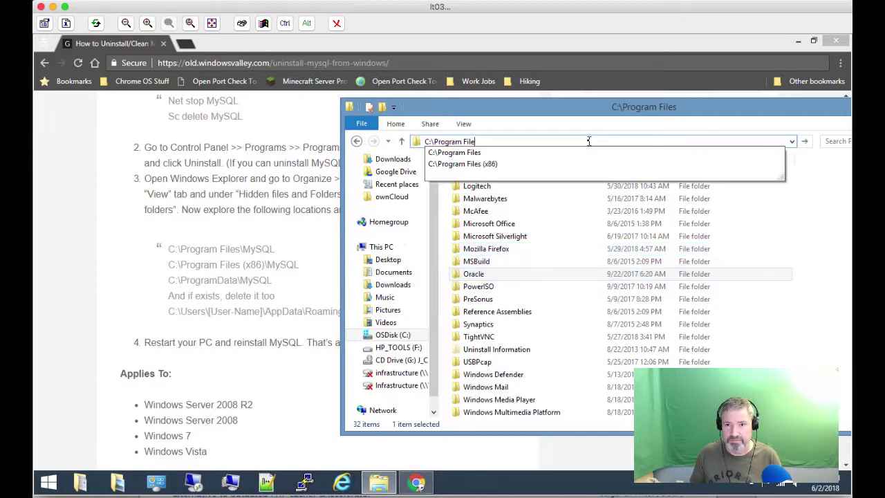
- Open C:\Program Files (x86) and scroll to MSBuild, confirming no MySQL folder exists
click(495, 166)
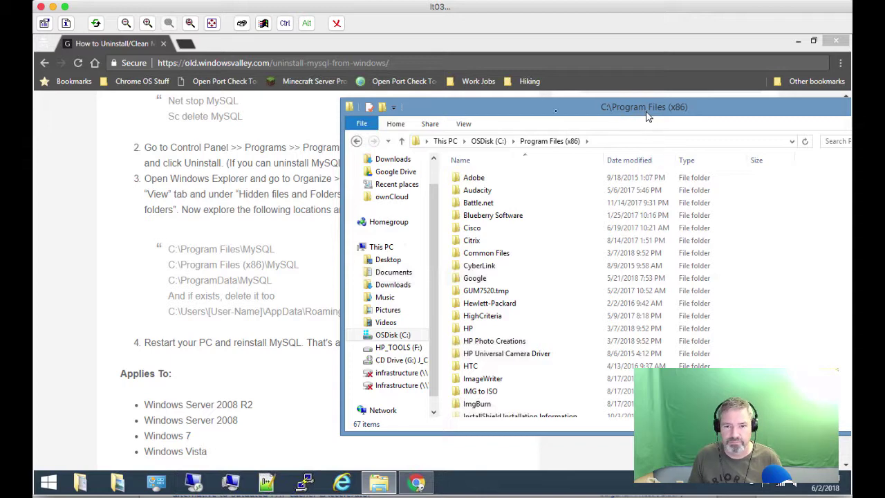
drag(647, 114, 505, 113)
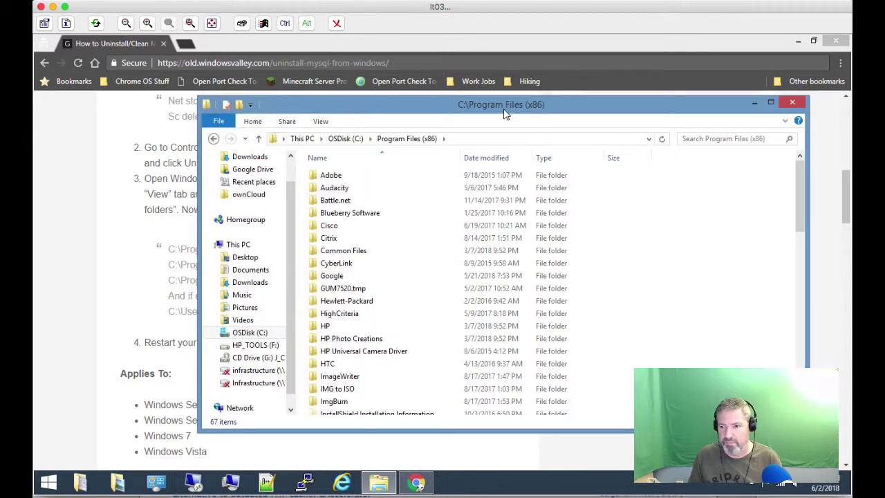
scroll(436, 291, down, 1)
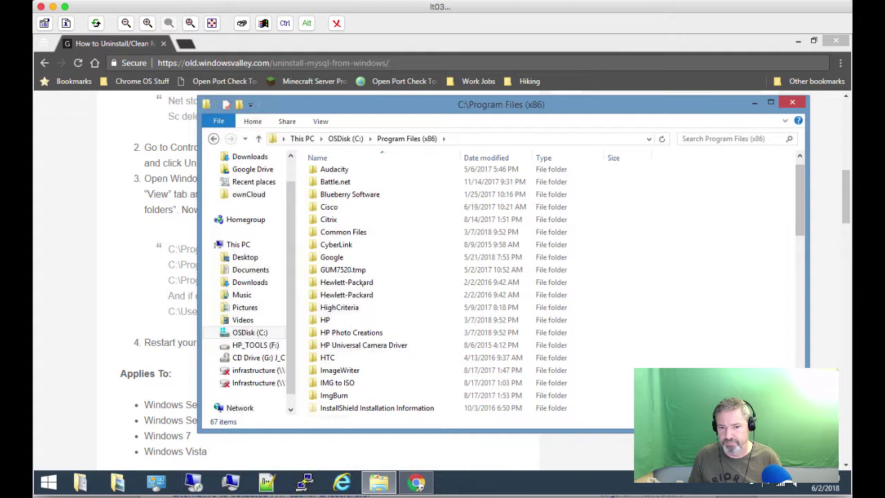
scroll(435, 290, down, 3)
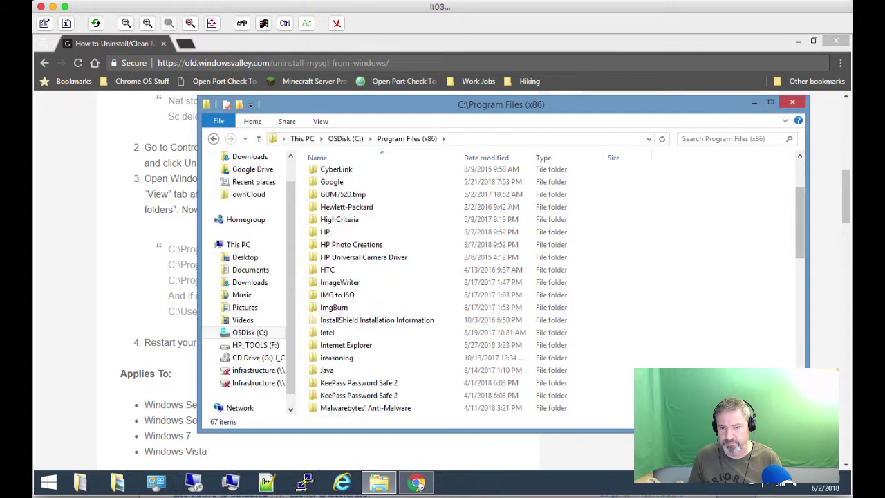
scroll(414, 290, down, 2)
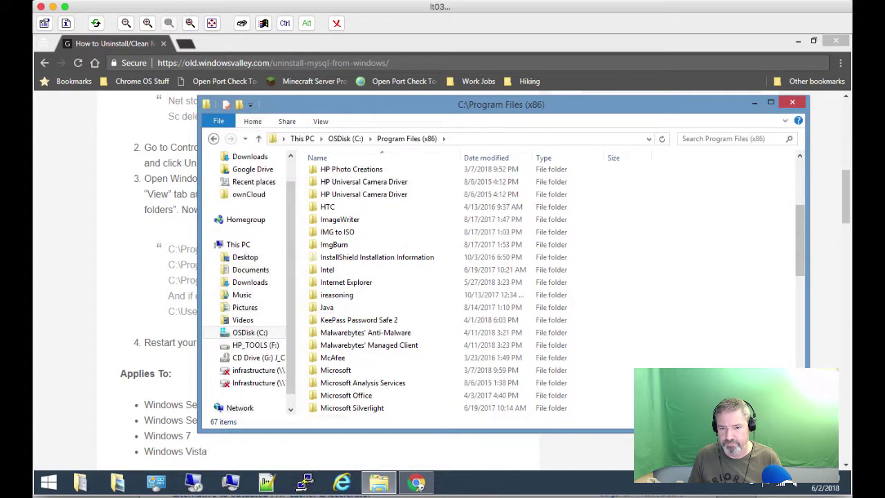
scroll(436, 290, down, 2)
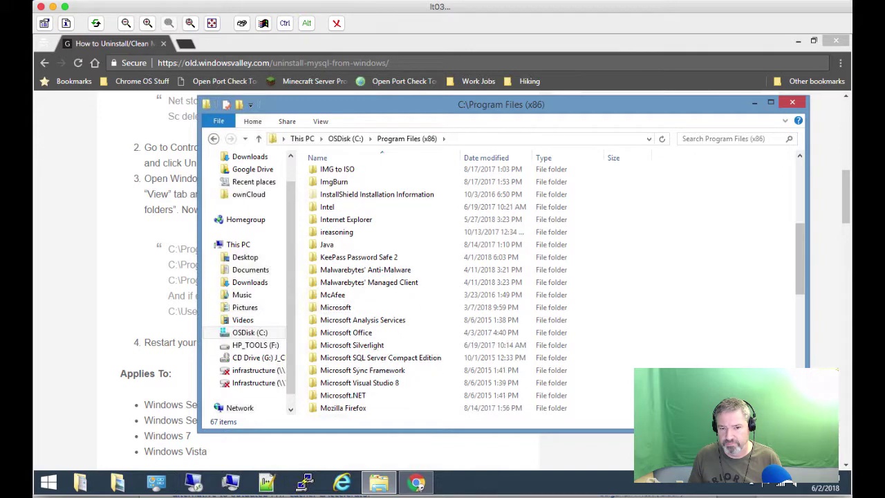
scroll(435, 290, down, 2)
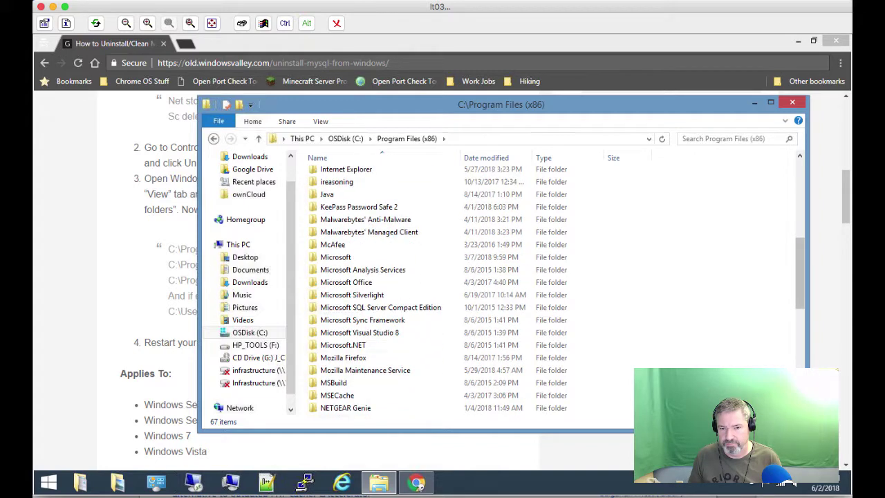
scroll(423, 302, down, 1)
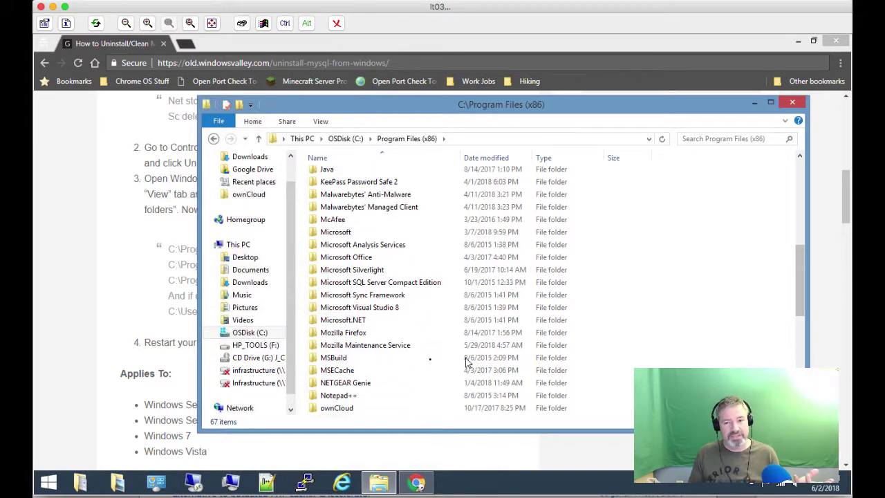
click(437, 361)
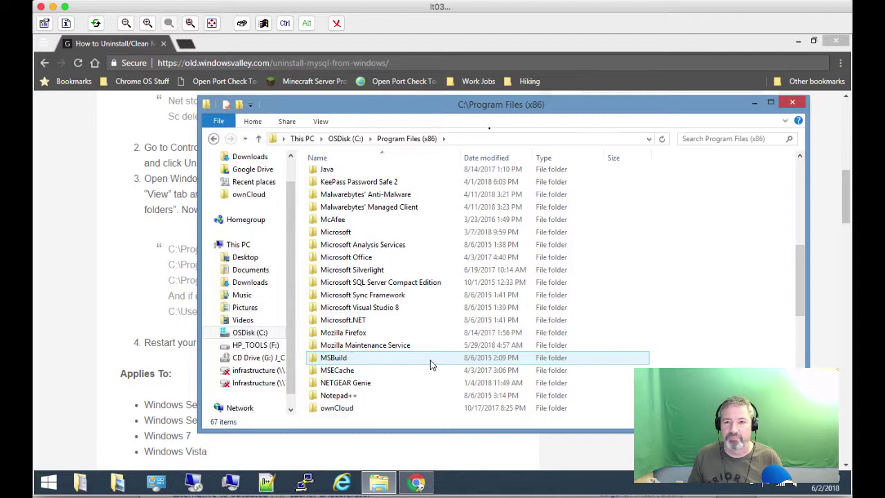
drag(481, 114, 579, 121)
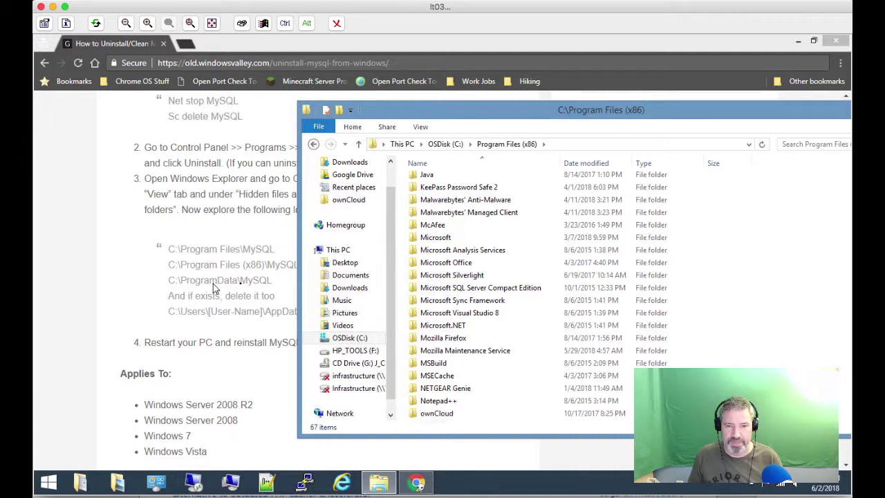
- Edit the address bar path to go to C:\ProgramData
click(573, 146)
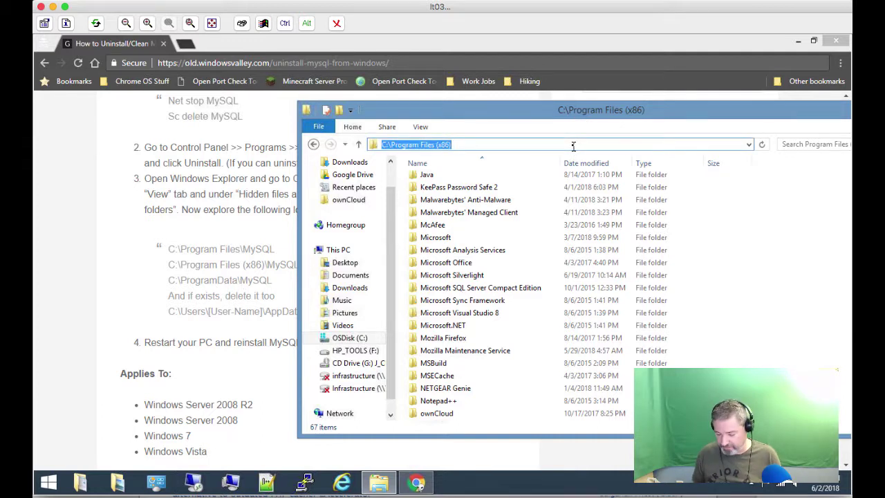
click(572, 146)
key(BackSpace)
key(BackSpace)
key(BackSpace)
key(BackSpace)
key(BackSpace)
key(BackSpace)
key(BackSpace)
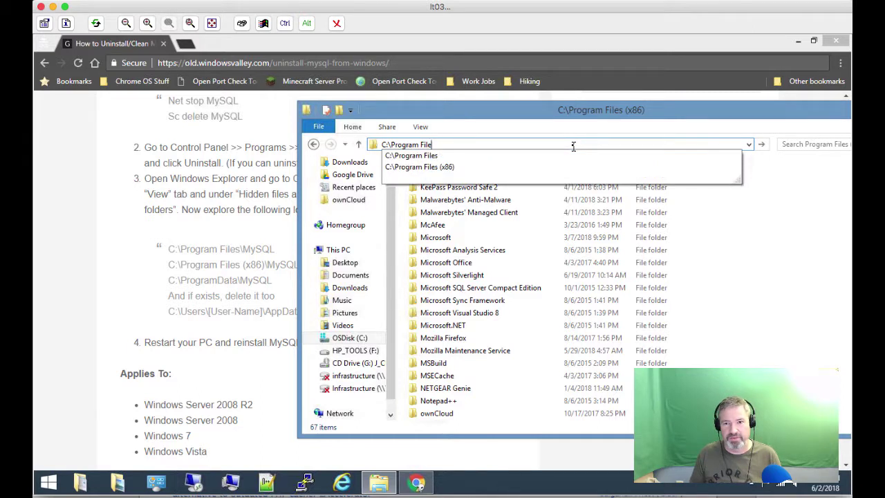
key(BackSpace)
key(BackSpace)
key(BackSpace)
key(BackSpace)
key(BackSpace)
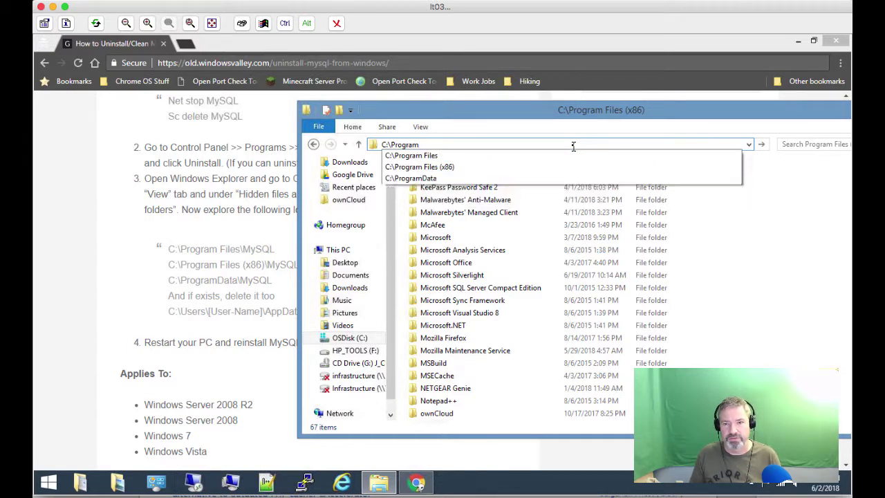
text(data)
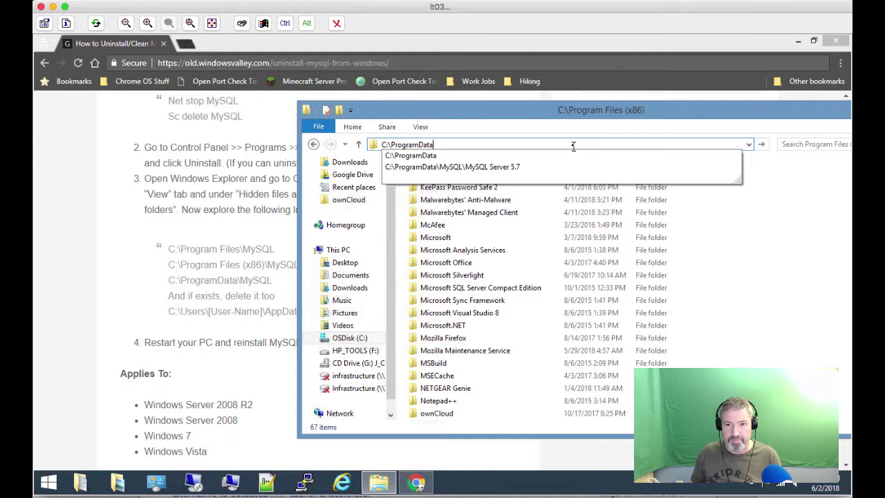
key(Down)
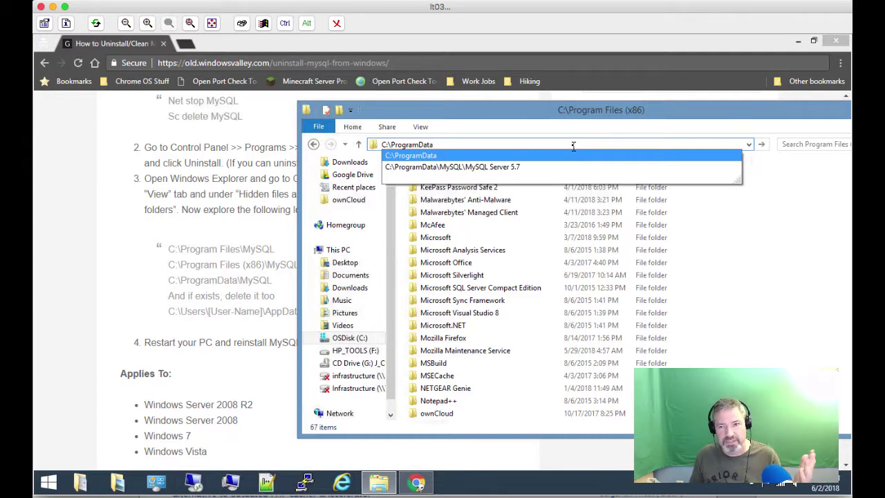
key(Return)
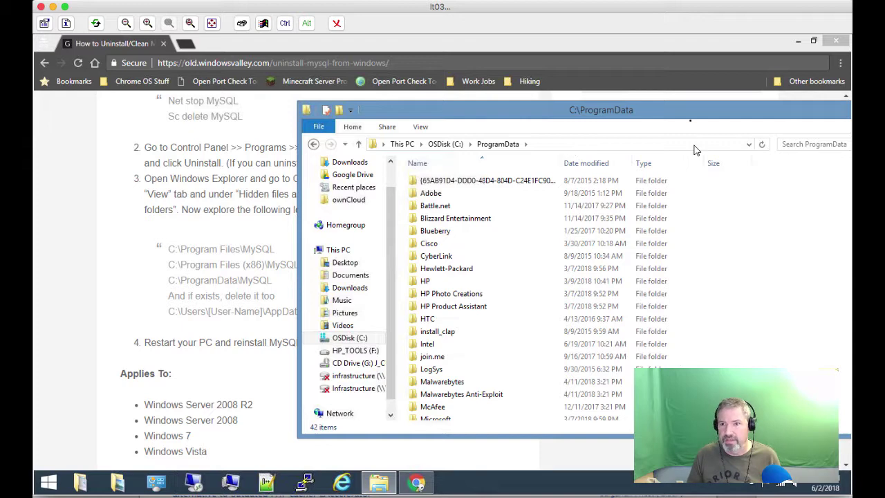
- Delete the MySQL folder from C:\ProgramData
drag(690, 111, 546, 113)
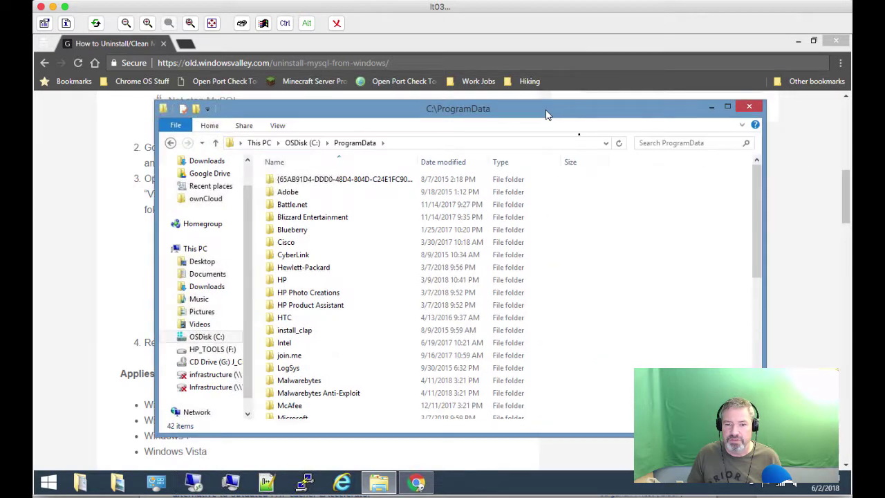
scroll(393, 290, down, 2)
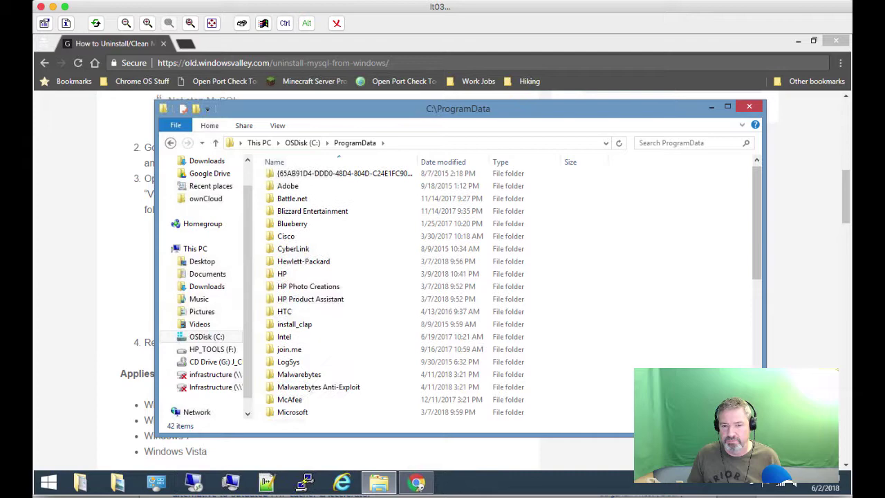
scroll(522, 387, down, 3)
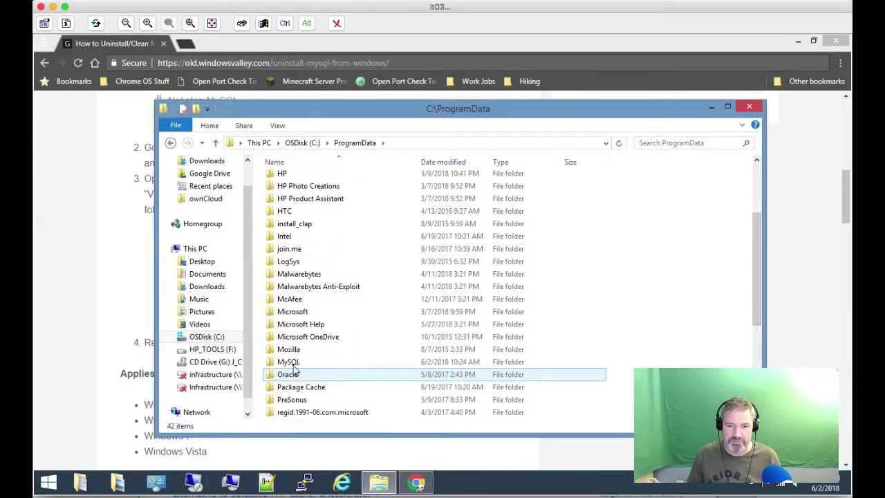
click(293, 364)
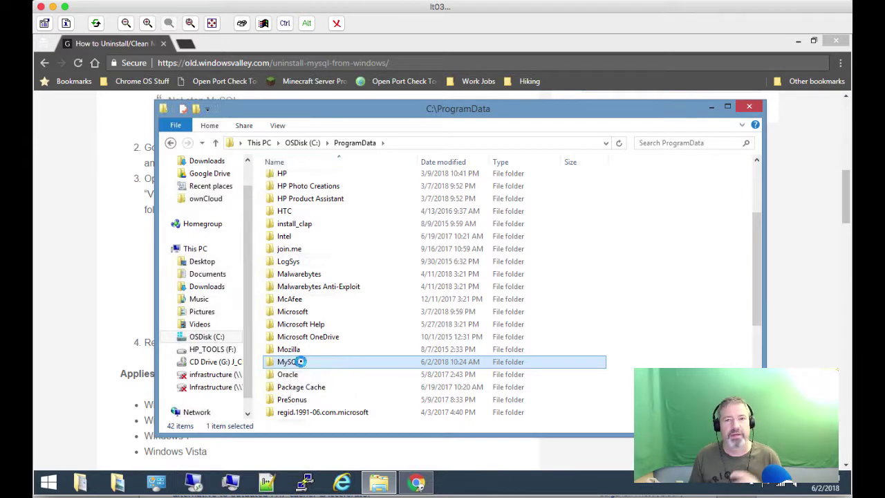
right_click(301, 366)
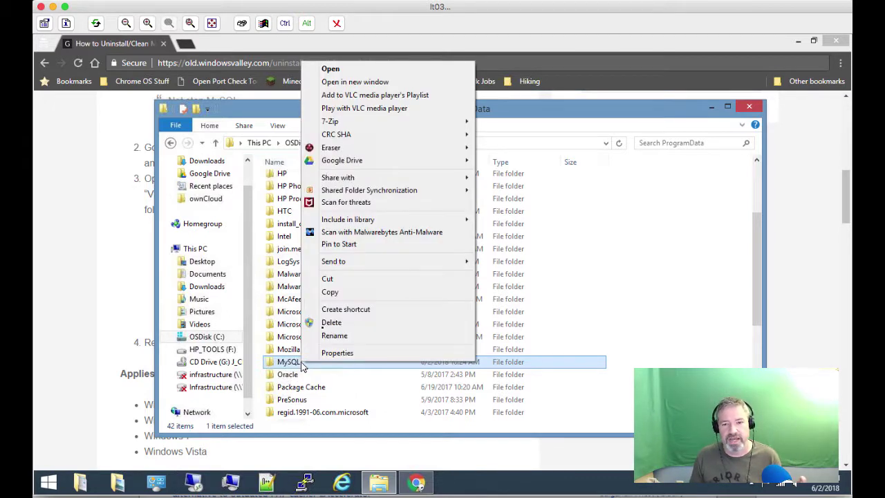
click(330, 323)
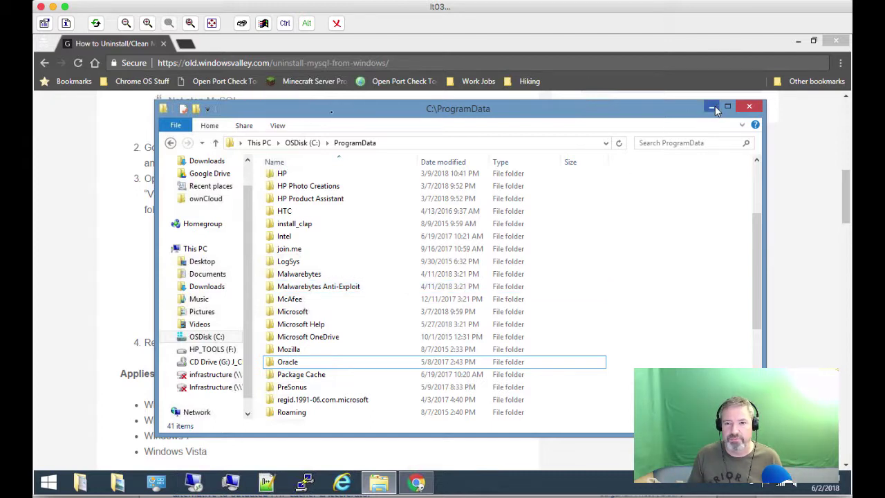
- Navigate File Explorer to the user's profile folder under C:\Users
drag(331, 116, 605, 118)
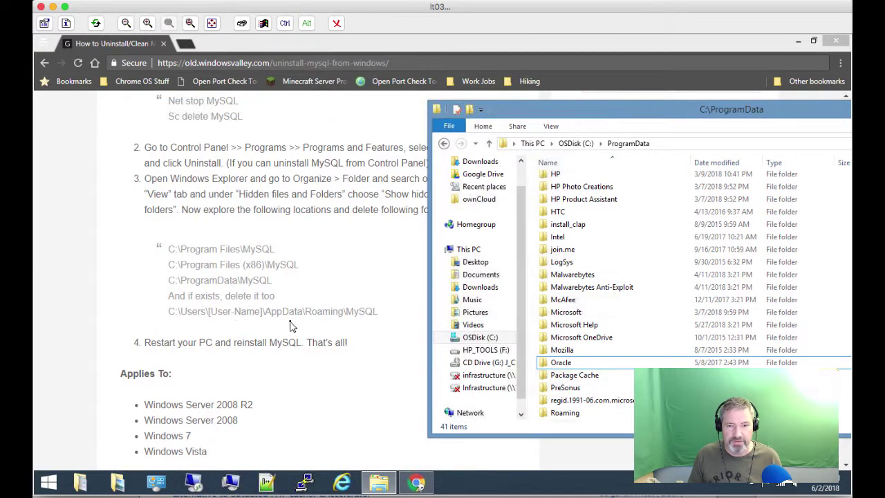
click(680, 145)
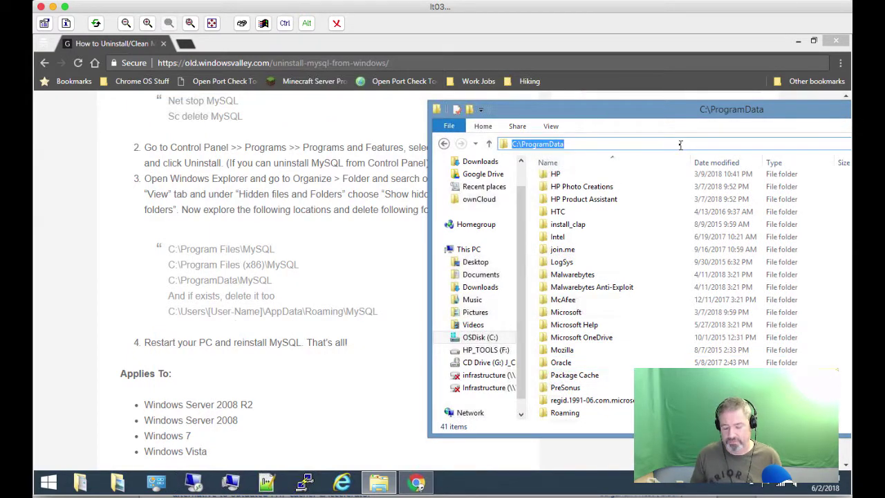
text(c:\users\)
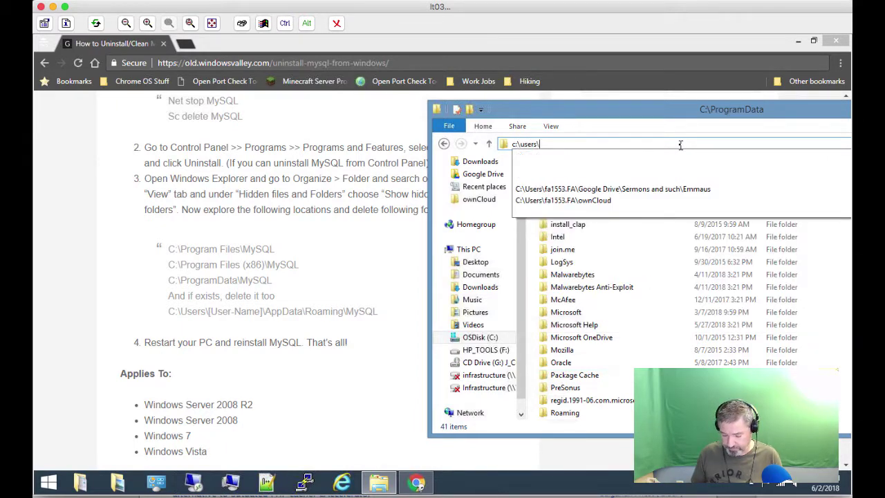
text(a1553)
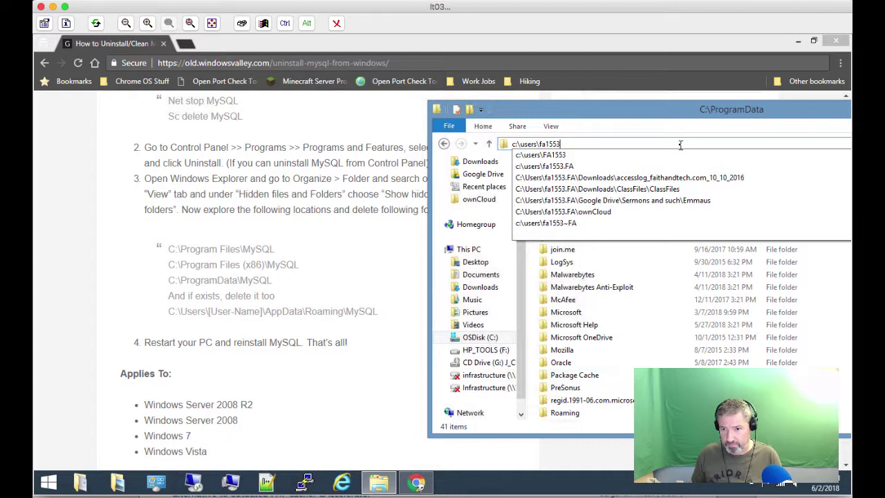
key(Down)
key(Down)
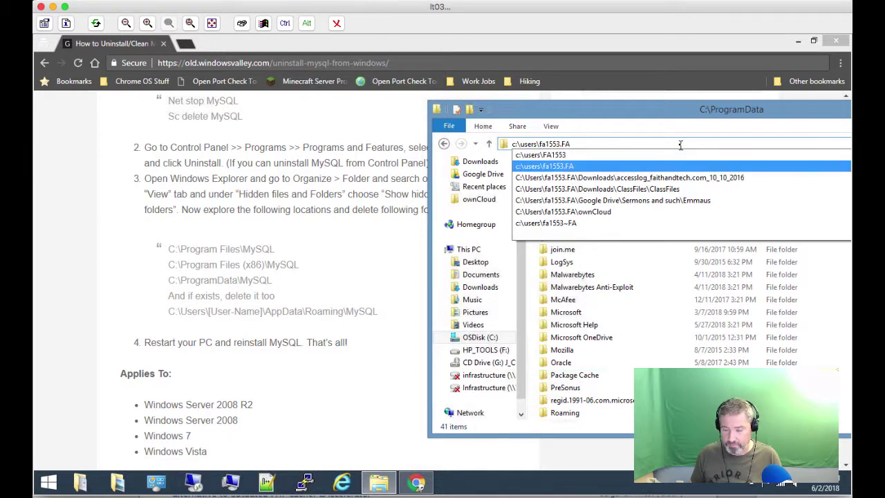
key(Return)
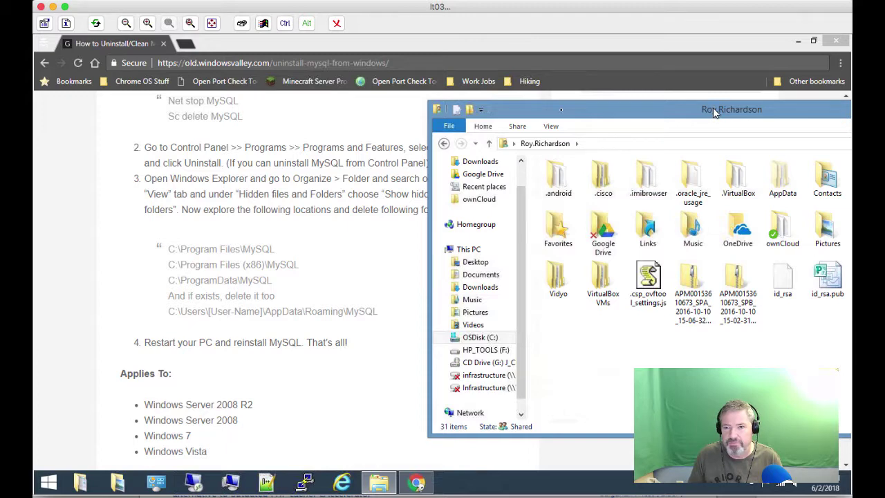
- Open AppData\Roaming and delete the MySQL folder there
drag(712, 107, 561, 114)
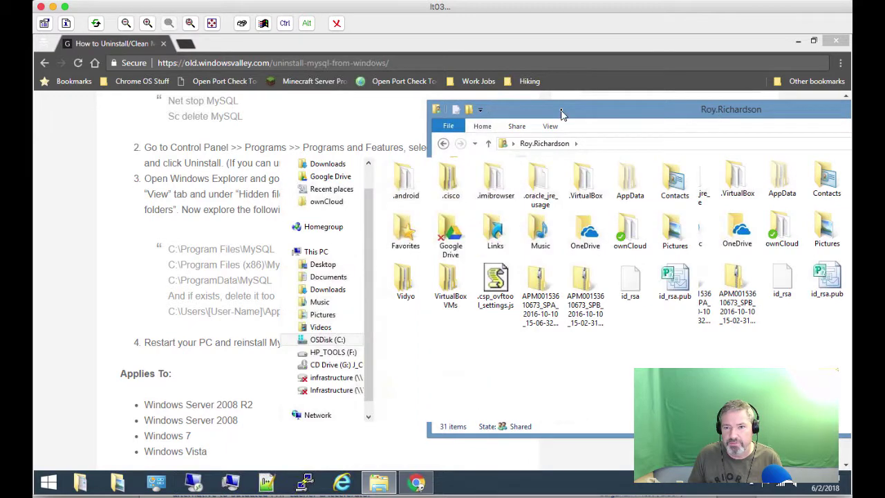
double_click(629, 183)
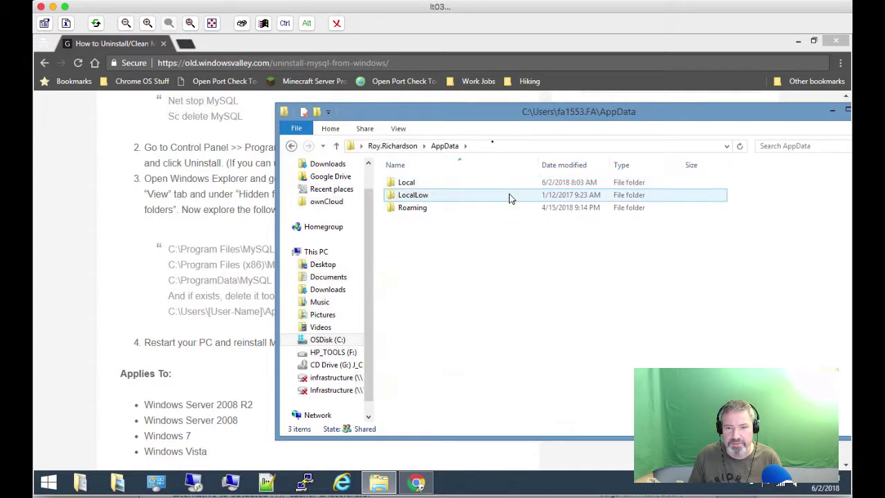
drag(477, 113, 393, 122)
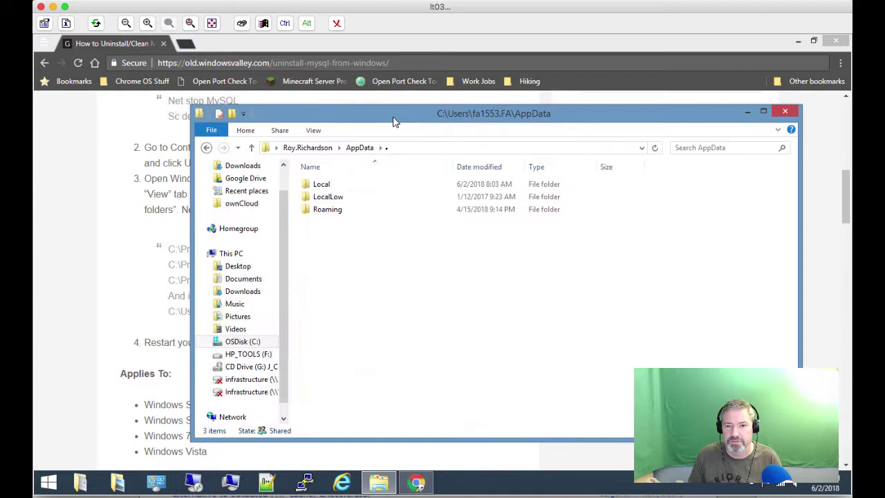
double_click(328, 210)
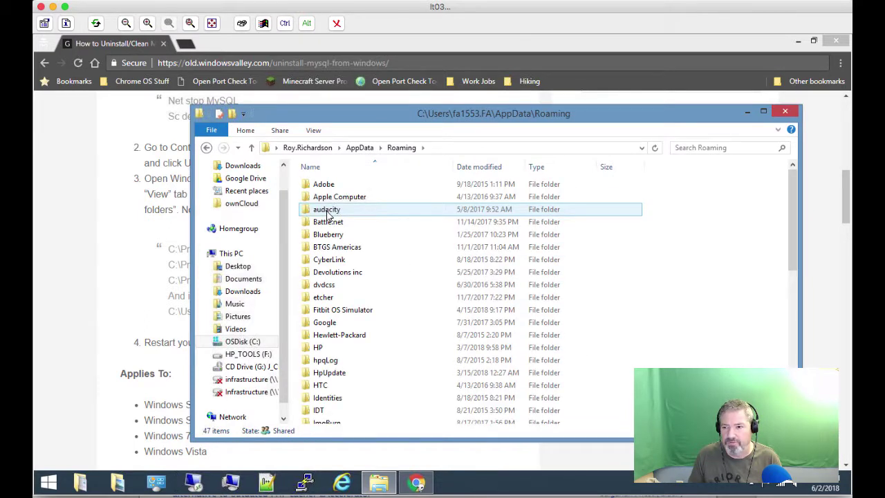
scroll(792, 221, down, 1)
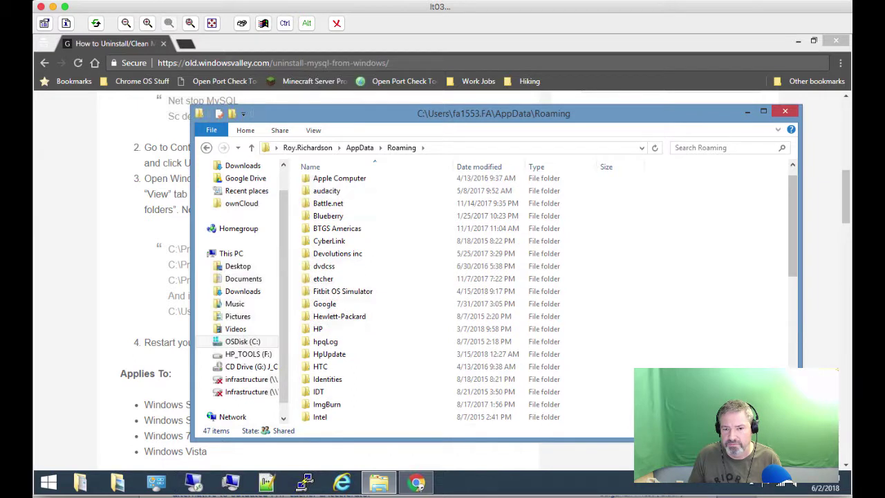
scroll(484, 297, down, 5)
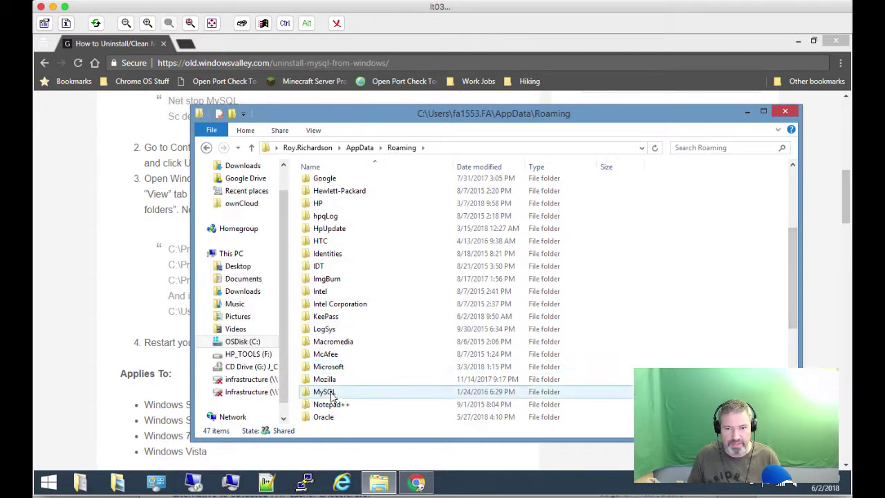
right_click(331, 394)
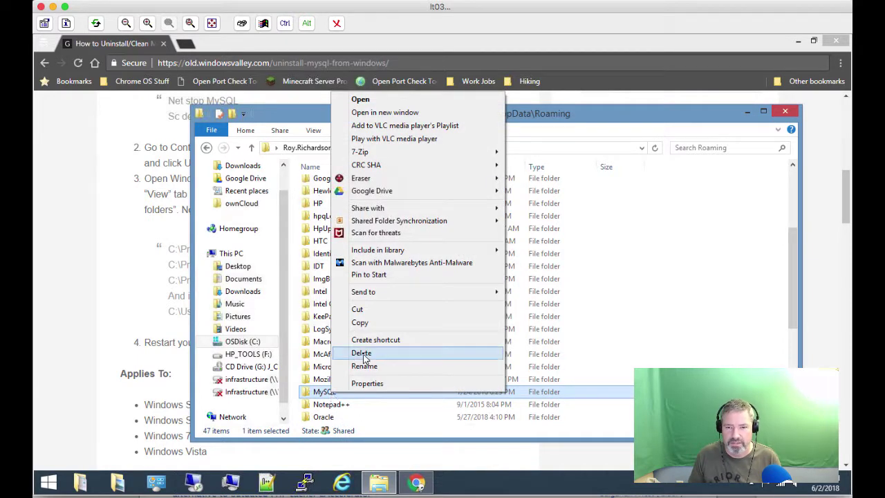
click(361, 354)
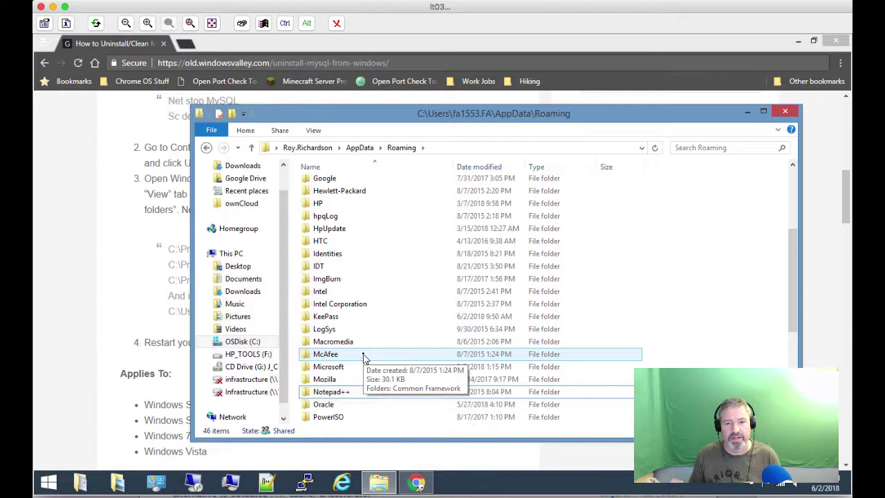